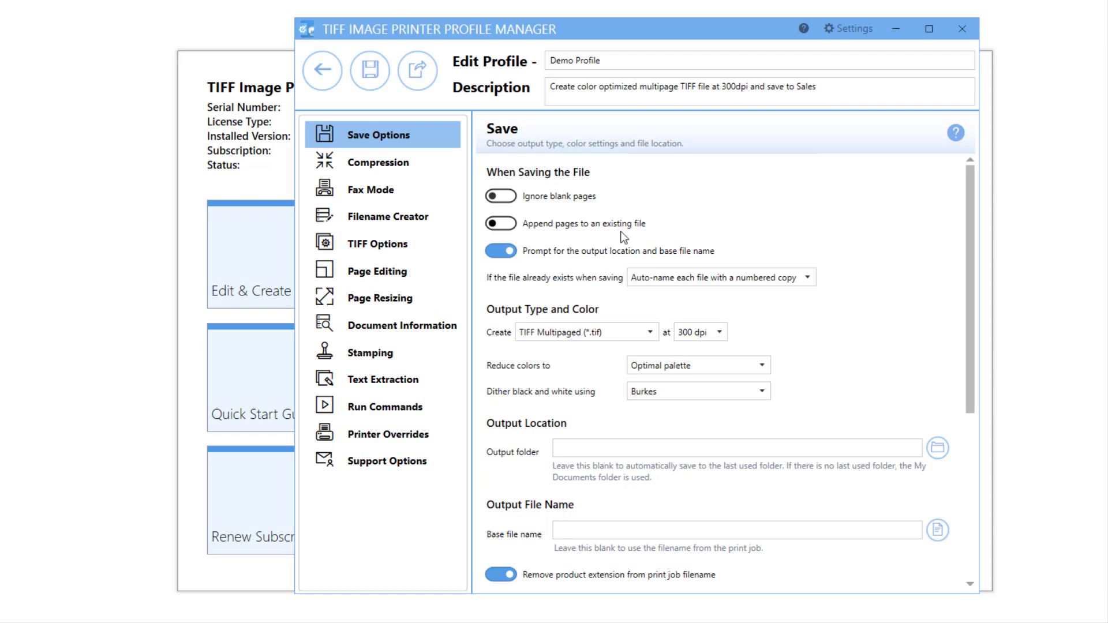
- Paste C:\Sales1 into the Output folder field in the Save Options pane
scroll(582, 445, "down", 5)
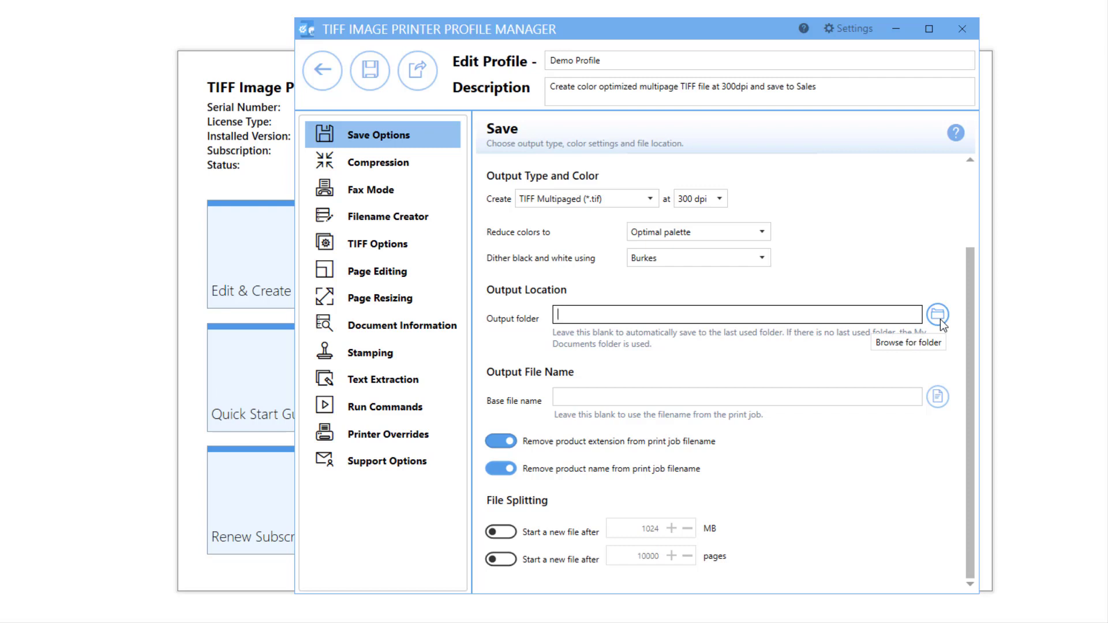
left_click(787, 320)
type("C:\\Sales1")
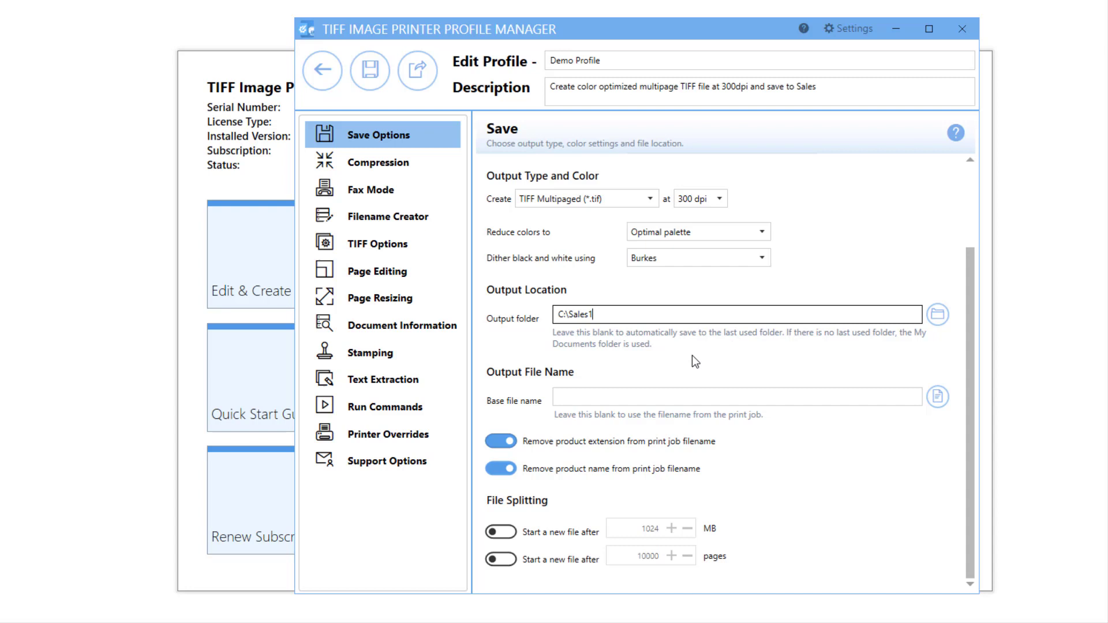
scroll(694, 354, "up", 3)
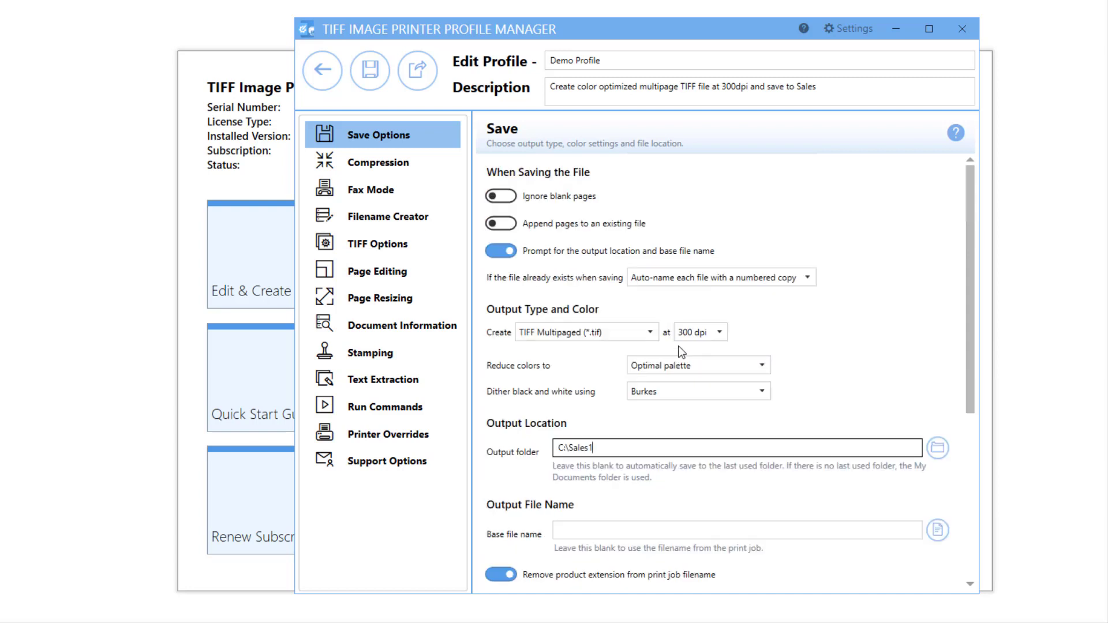
- Turn off 'Prompt for the output location and base file name'
left_click(497, 251)
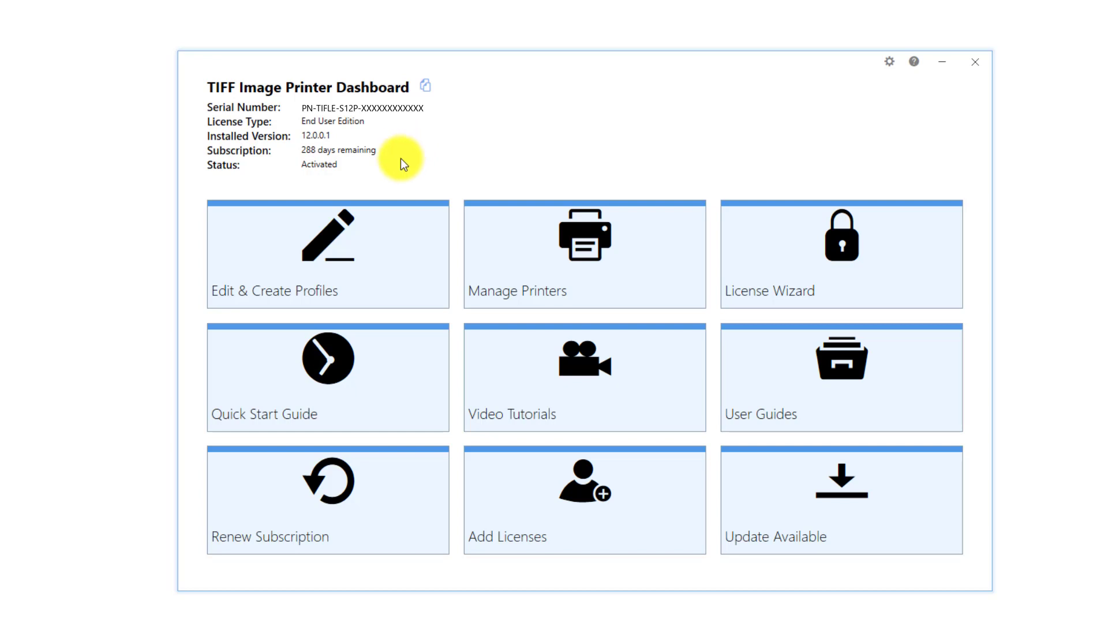
- Open the Profile Manager from the Edit & Create Profiles tile
left_click(389, 230)
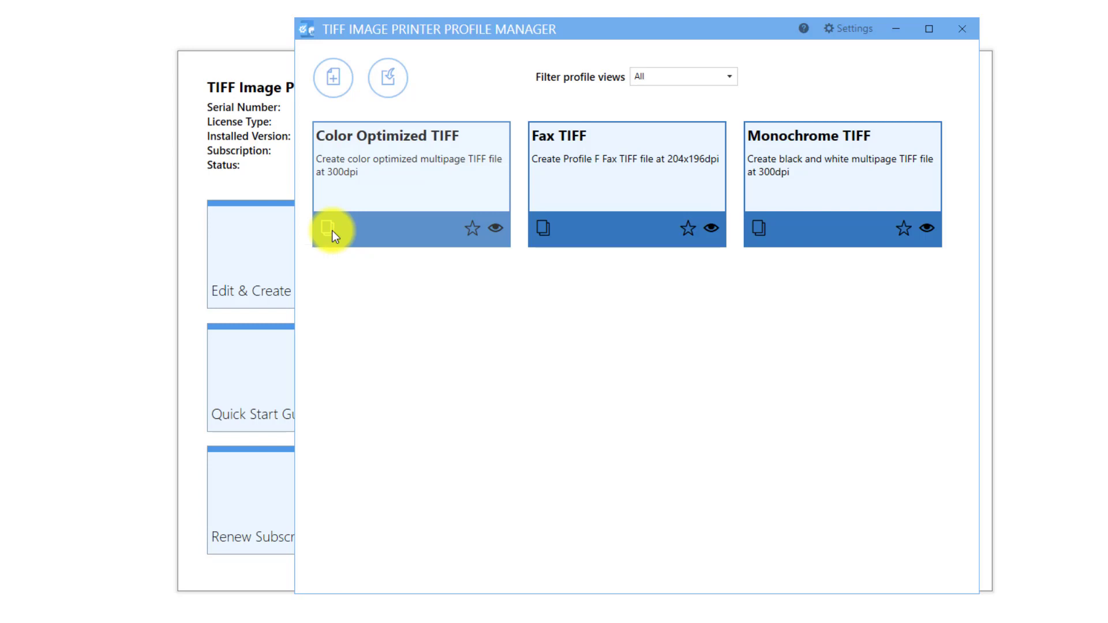
- Duplicate Color Optimized TIFF as 'Demo Profile' and append 'and save to Sales' to its description
left_click(328, 228)
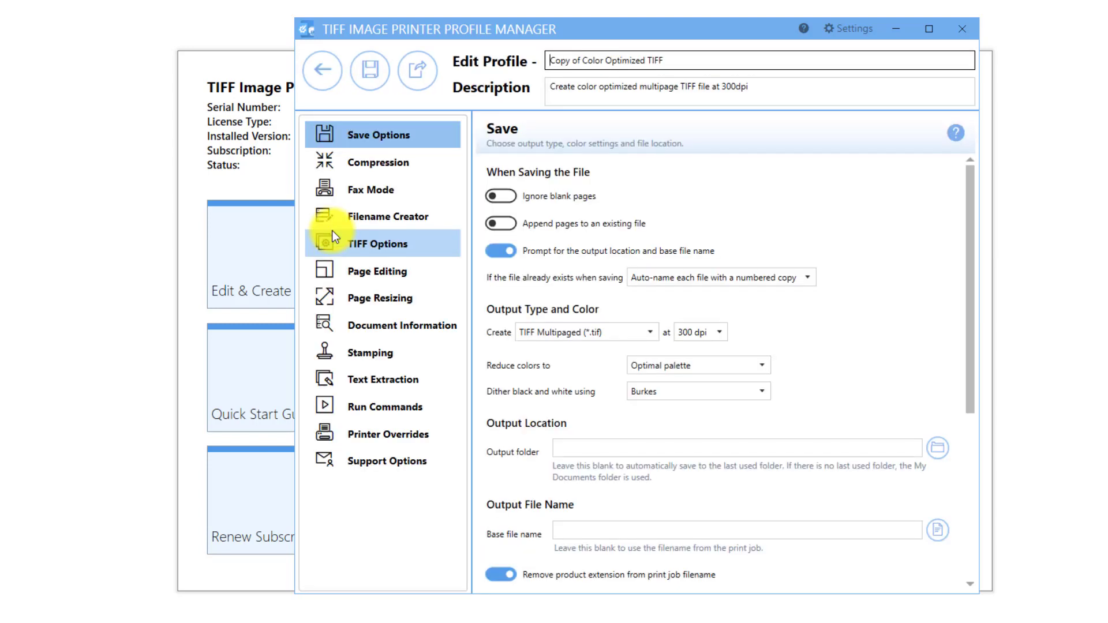
left_click_drag(689, 62, 550, 65)
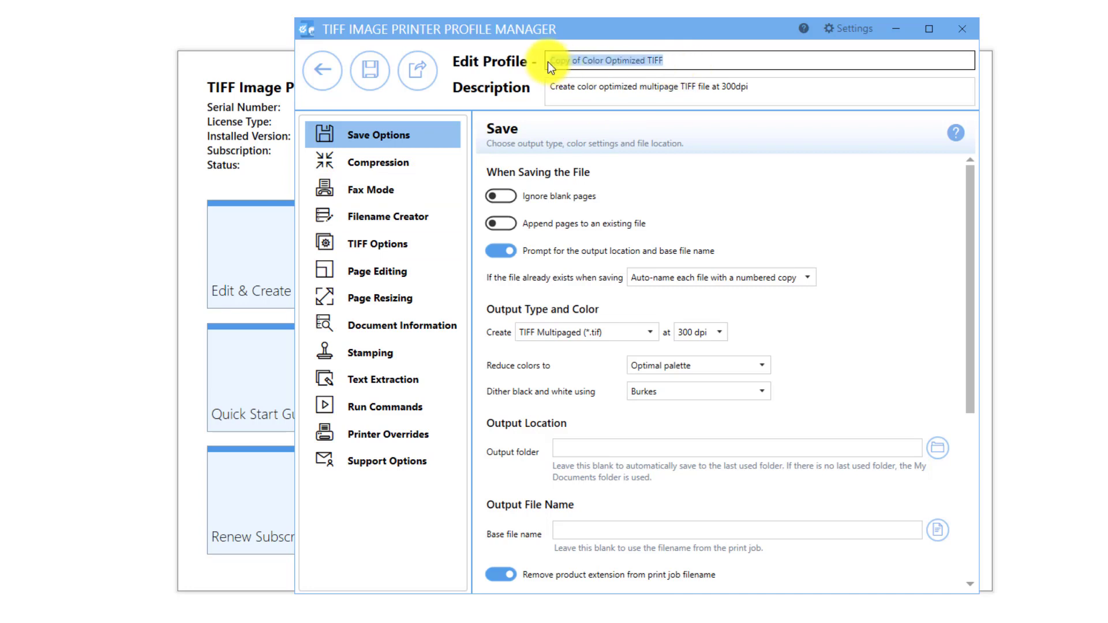
type("De")
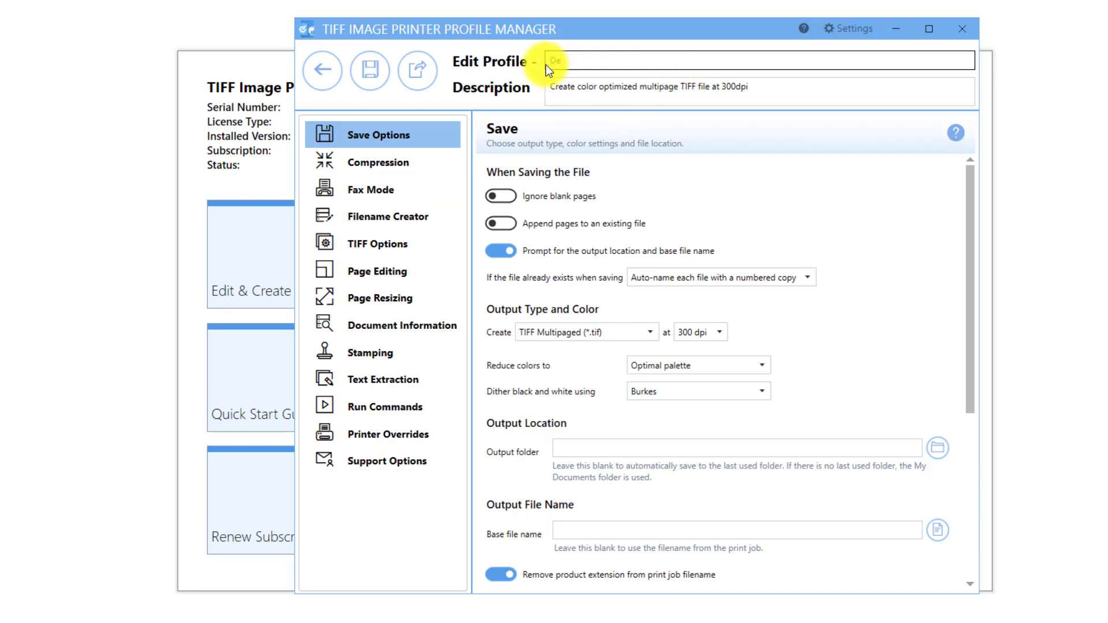
type("mo Profile")
left_click(742, 82)
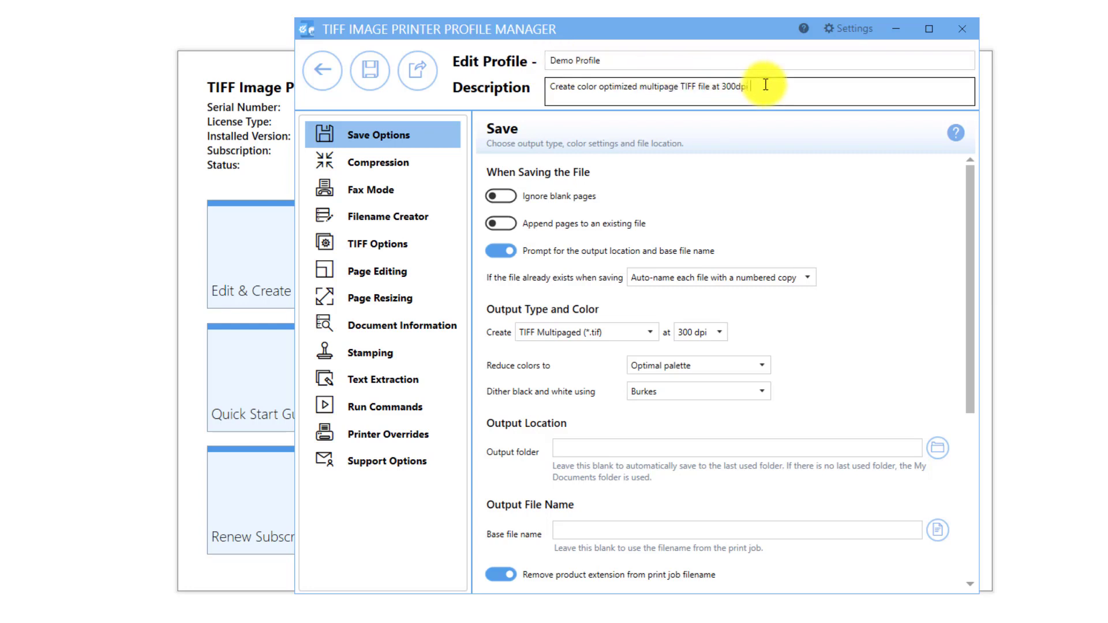
type("and save to Sales")
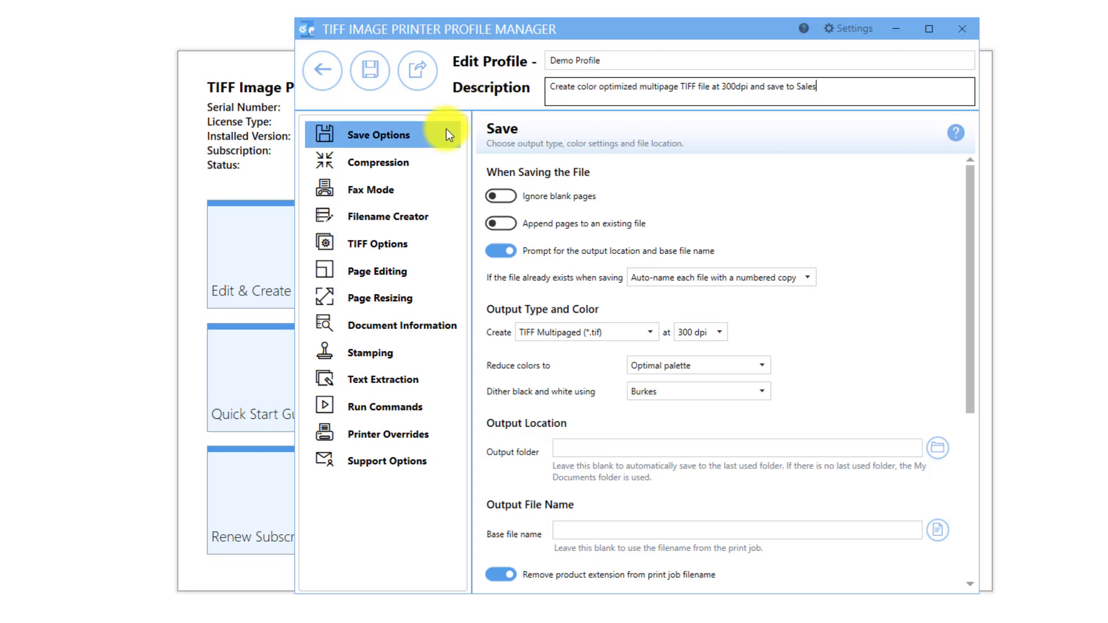
left_click(638, 449)
scroll(614, 453, "down", 5)
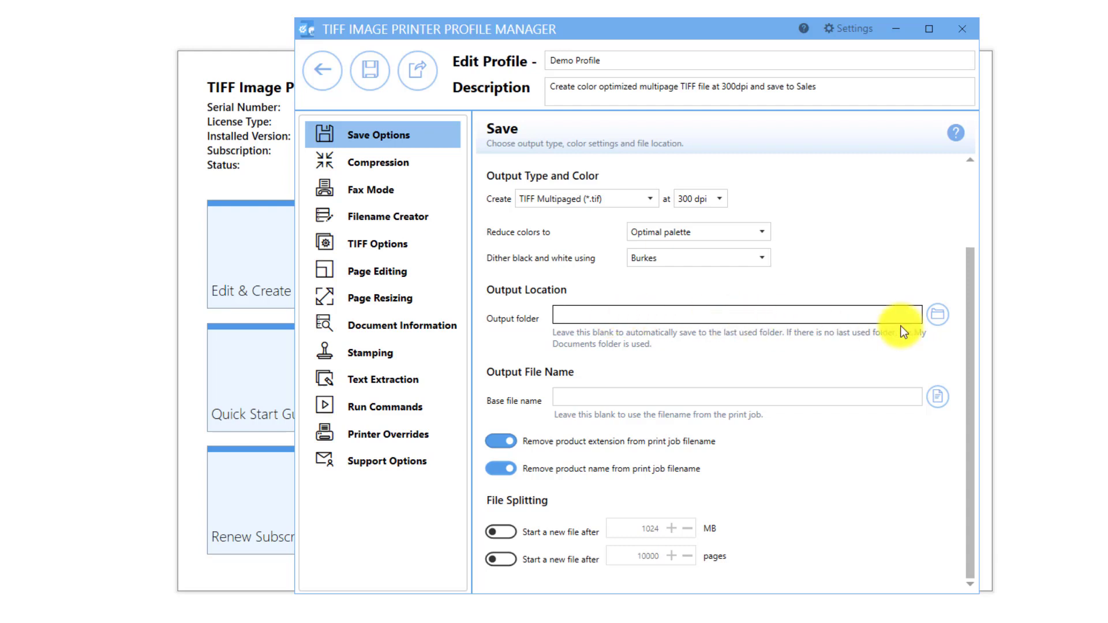
- Set the output folder to C:\Sales1, test C:\Sales2's missing-folder warning, then restore C:\Sales1
left_click(936, 315)
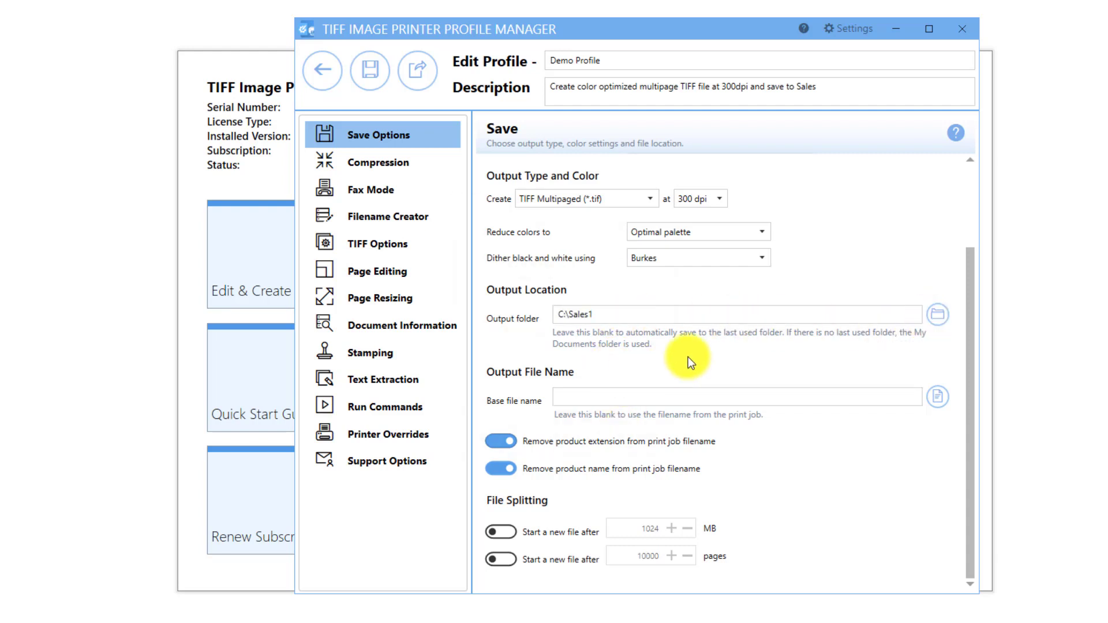
left_click(659, 316)
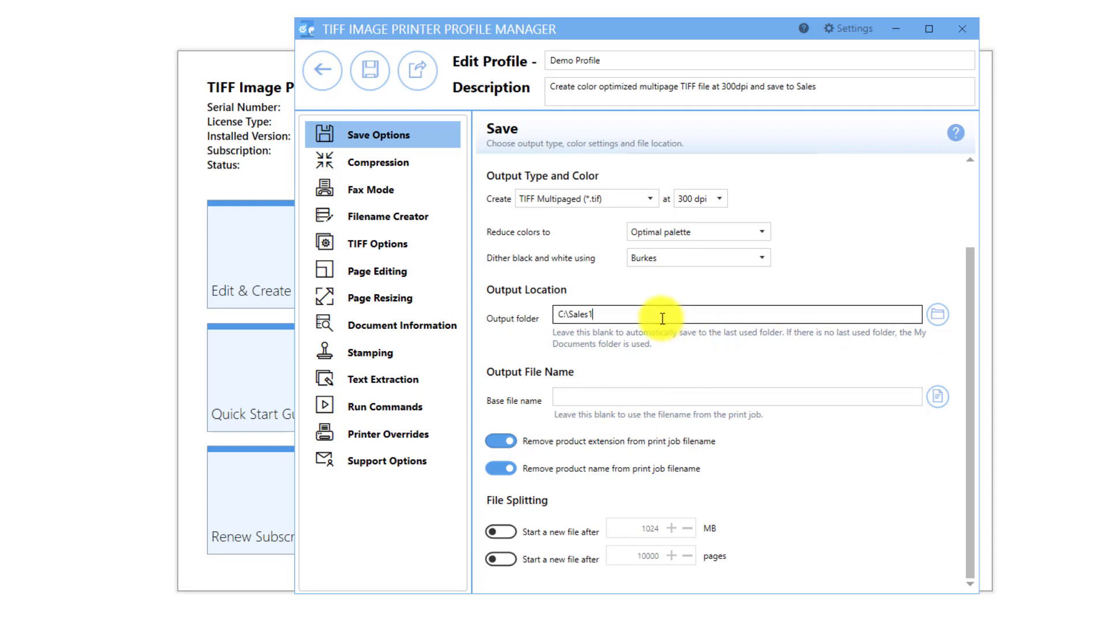
key("BackSpace")
type("2")
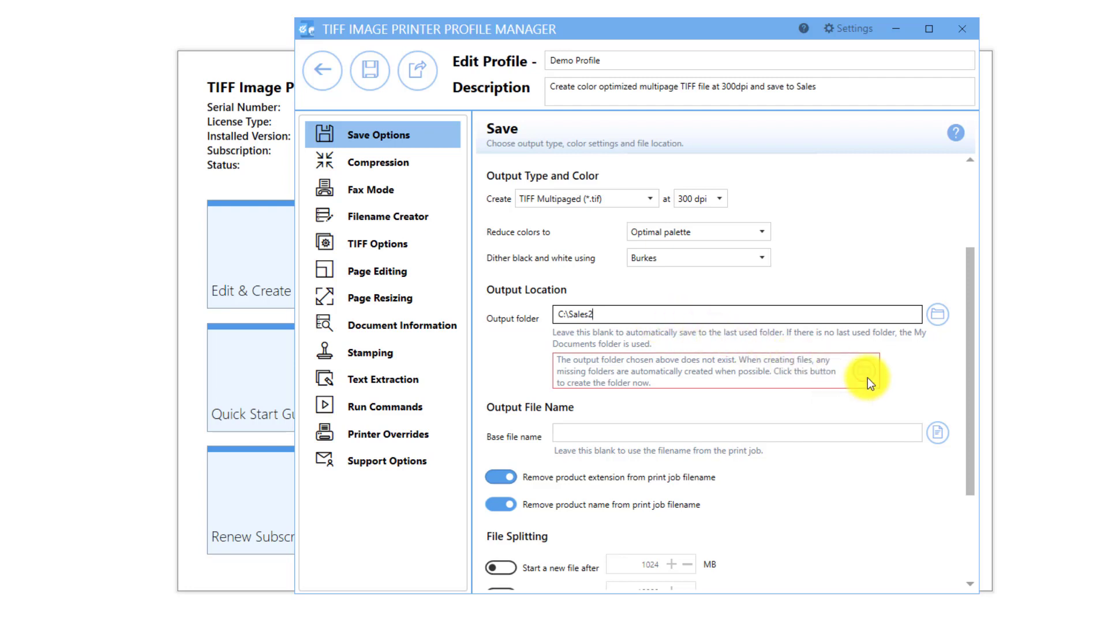
key("BackSpace")
type("1")
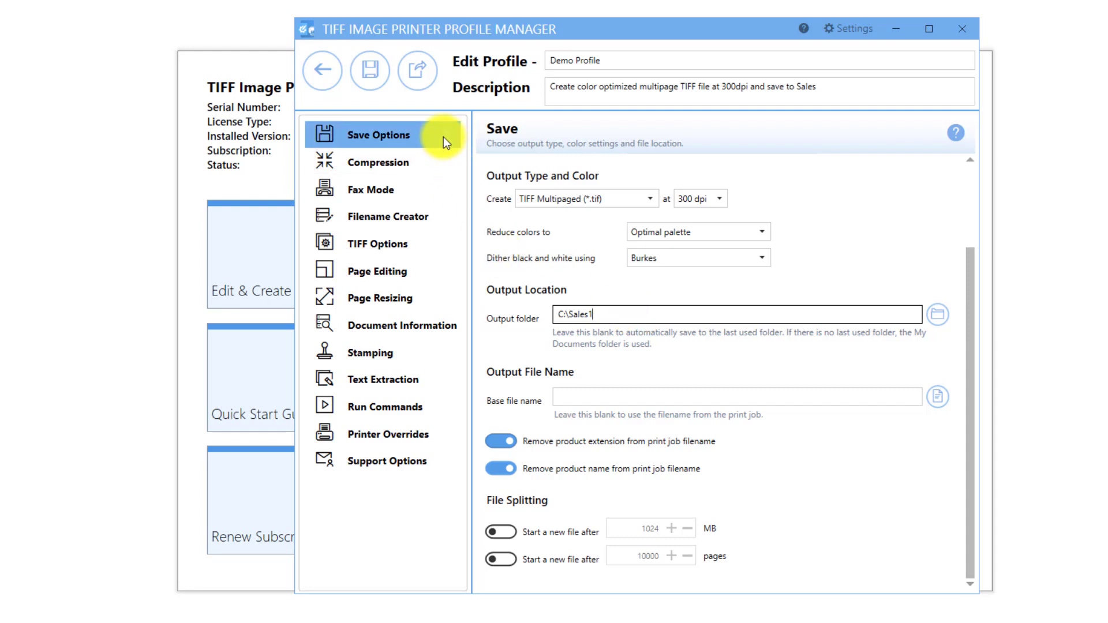
- Review the Output Location part of the filename building settings, then return to Save Options
left_click(441, 219)
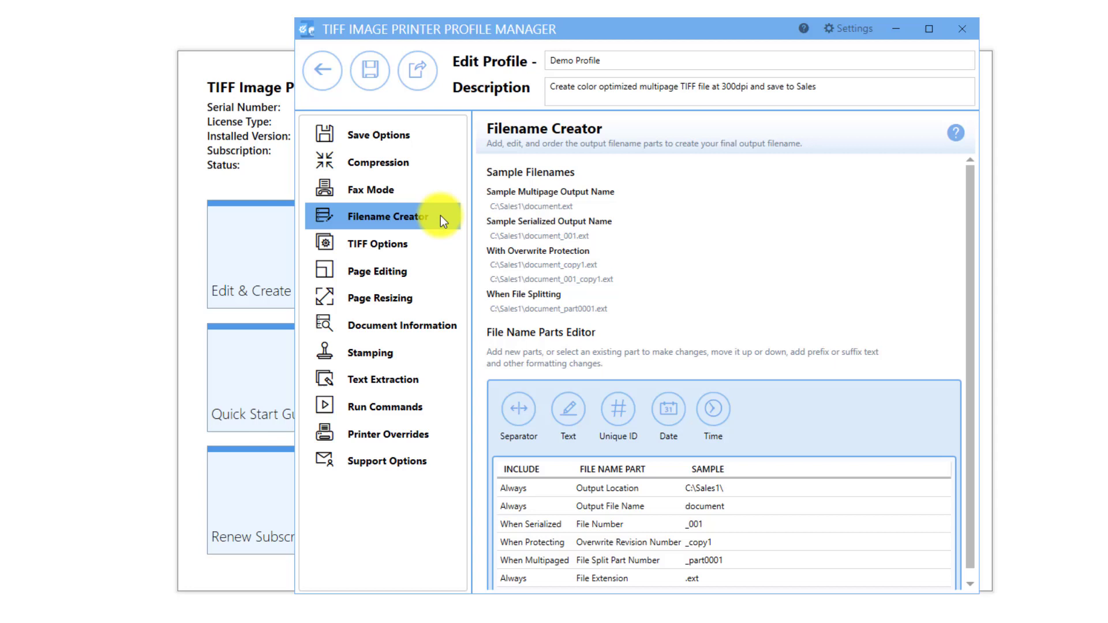
left_click(678, 487)
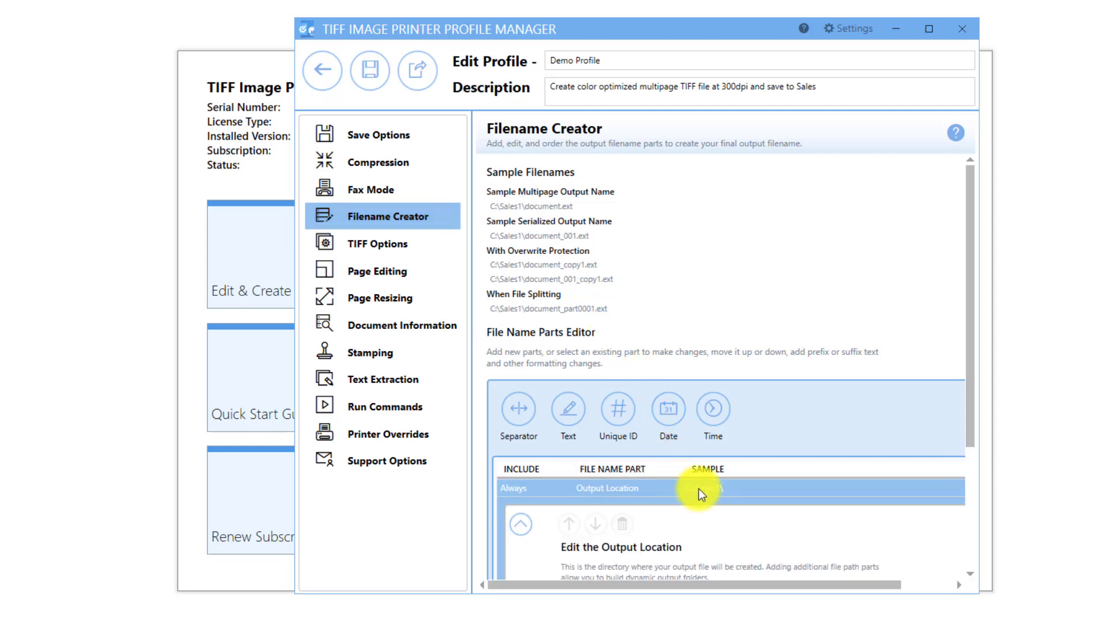
scroll(757, 518, "down", 4)
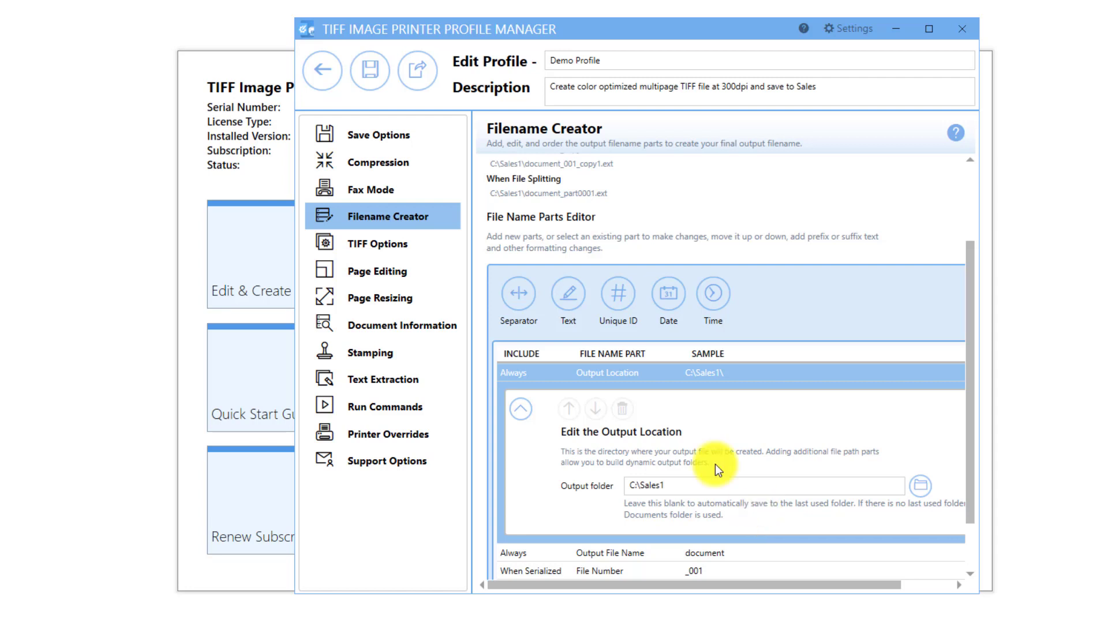
left_click(422, 130)
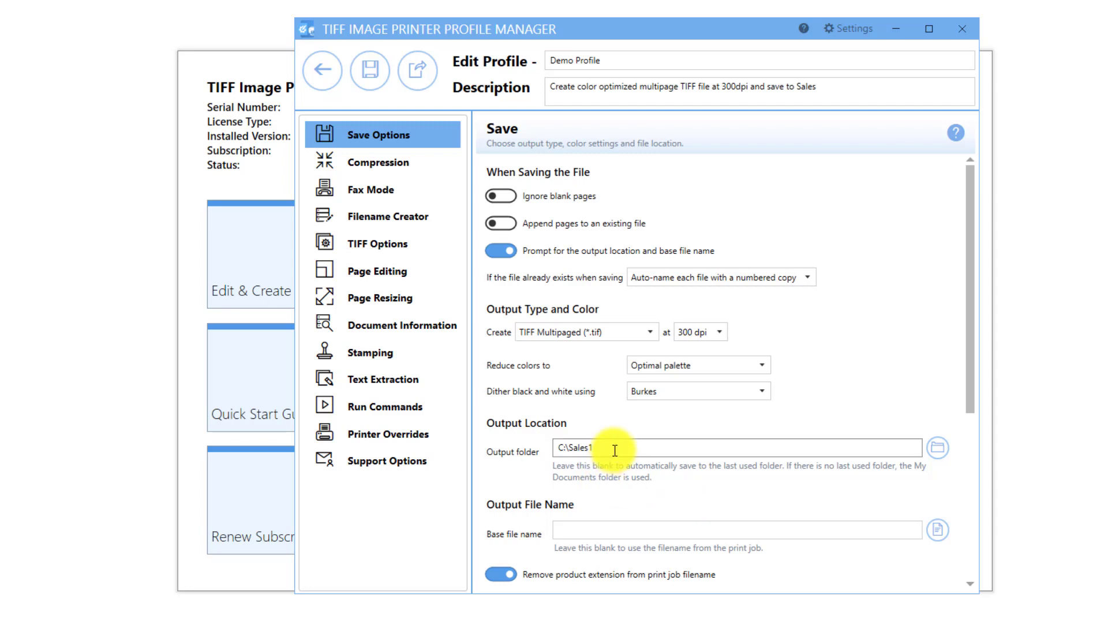
left_click(498, 254)
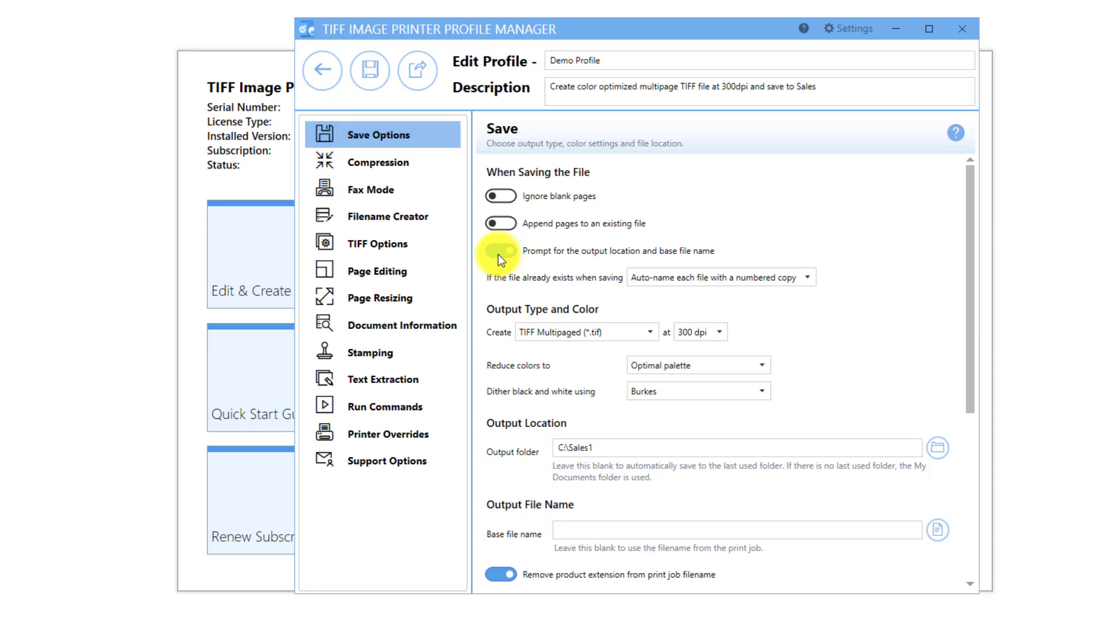
left_click(497, 254)
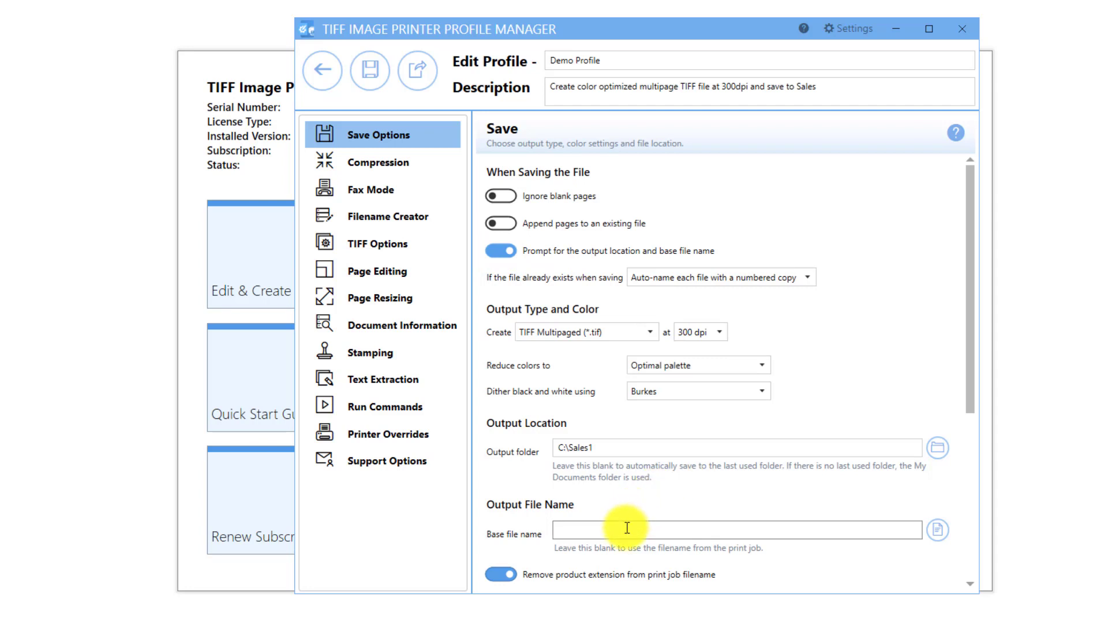
scroll(627, 528, "down", 5)
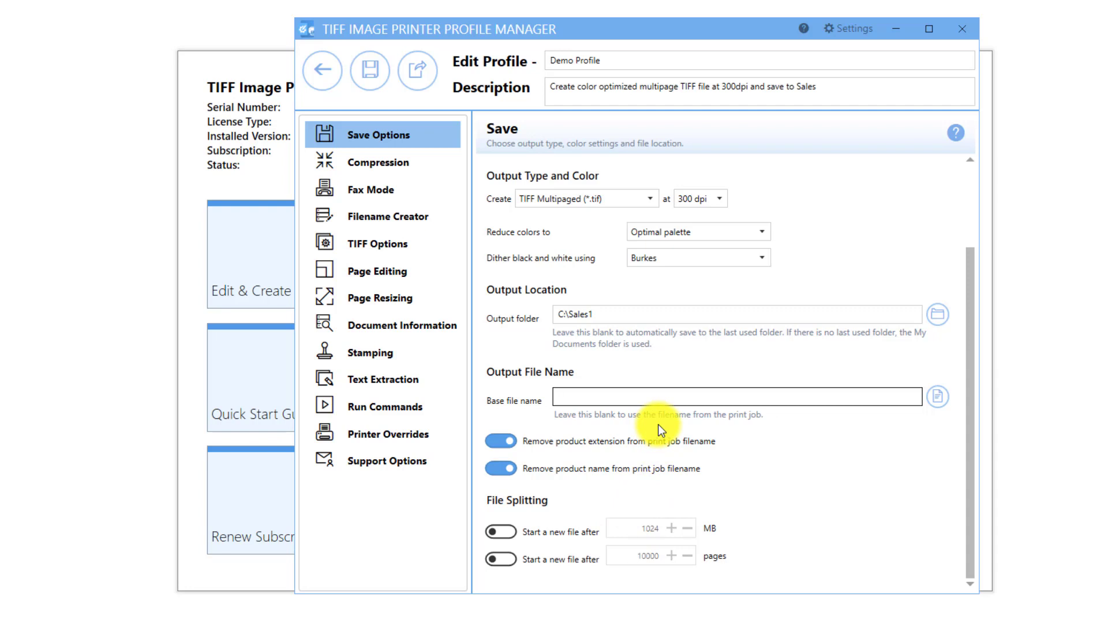
scroll(692, 393, "up", 5)
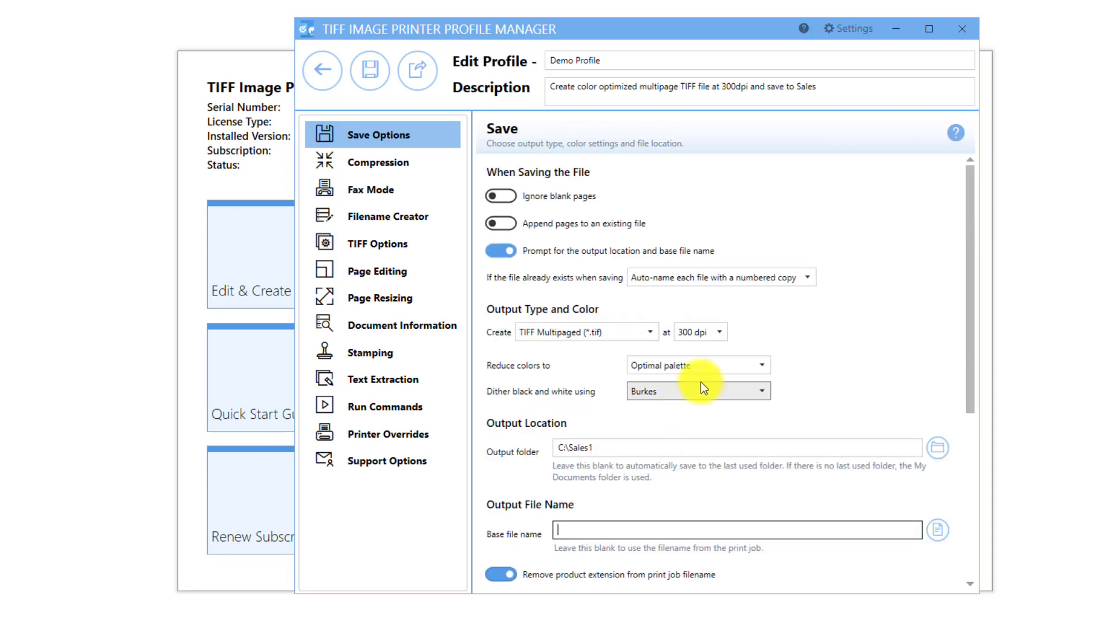
left_click(773, 287)
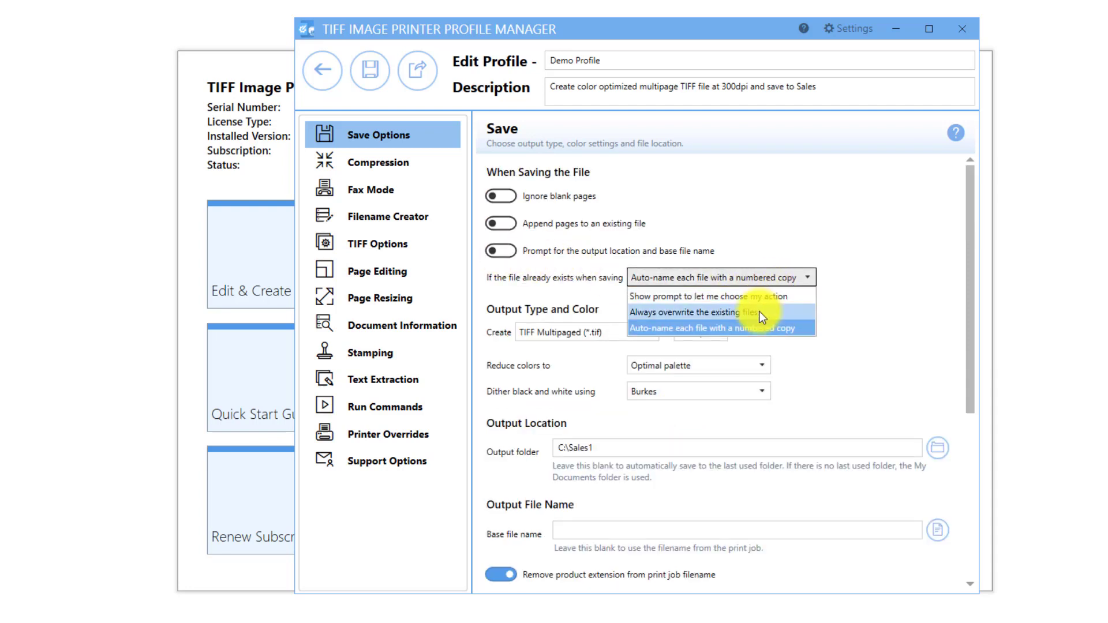
left_click(759, 309)
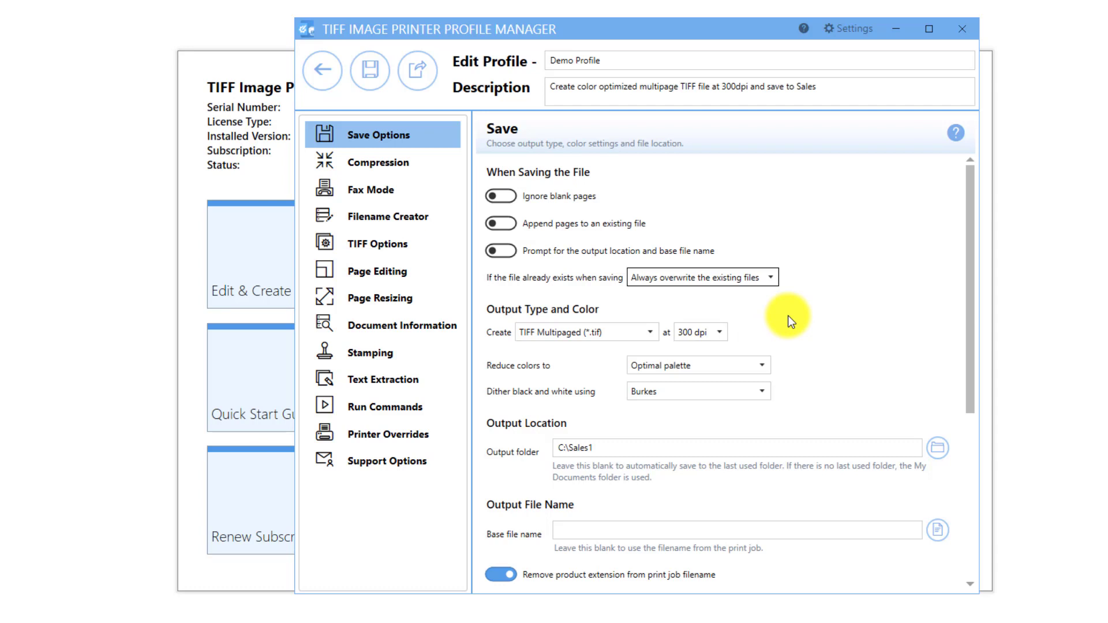
left_click(769, 278)
left_click(764, 325)
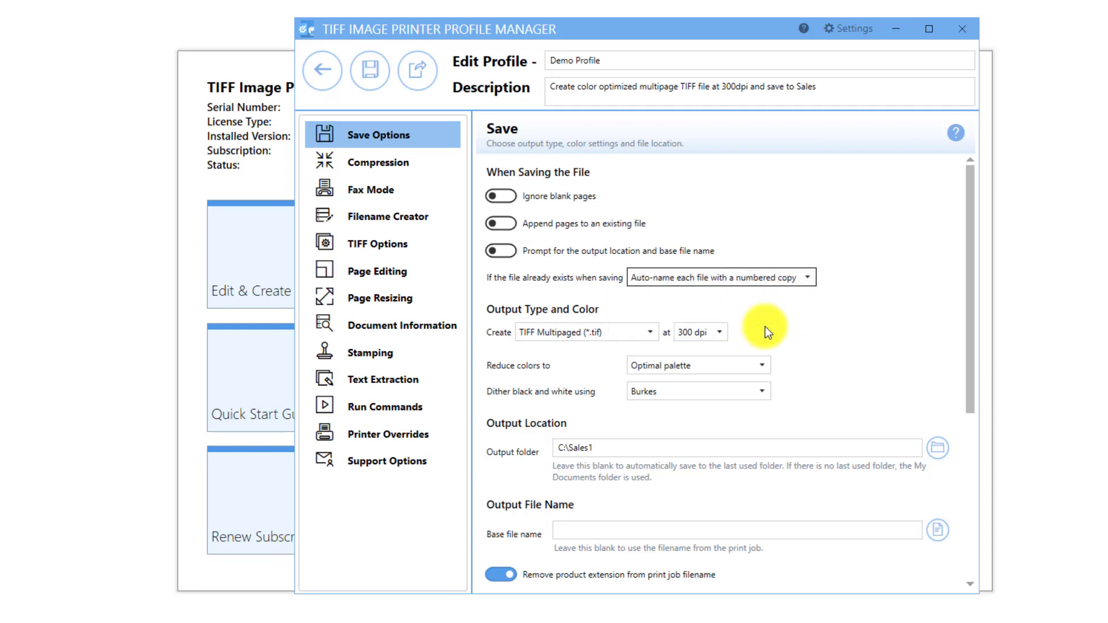
scroll(522, 280, "down", 3)
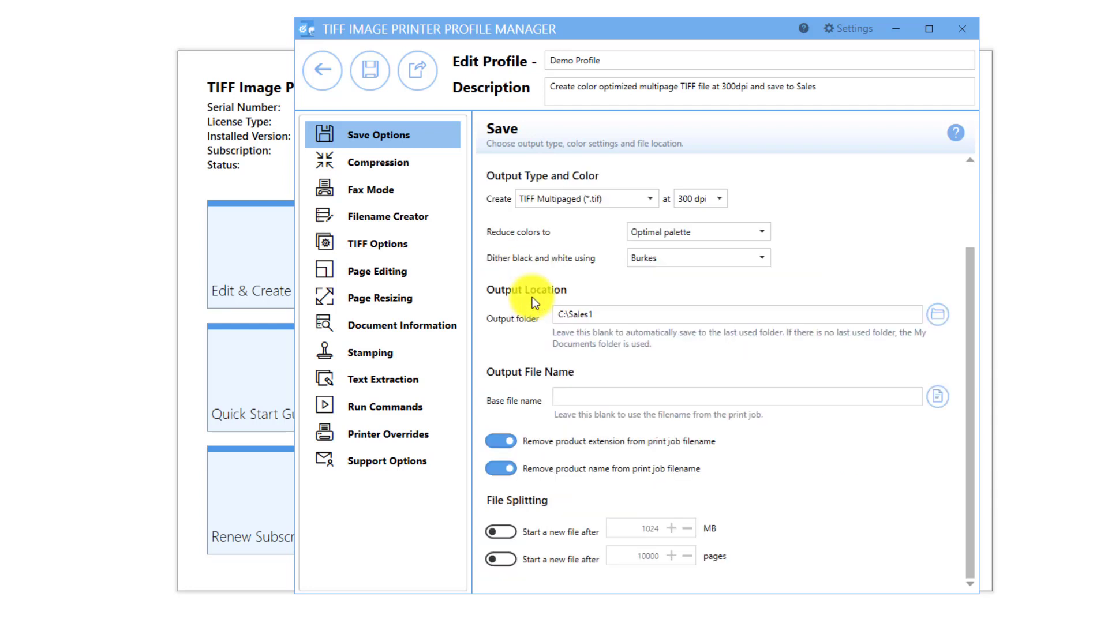
left_click(588, 399)
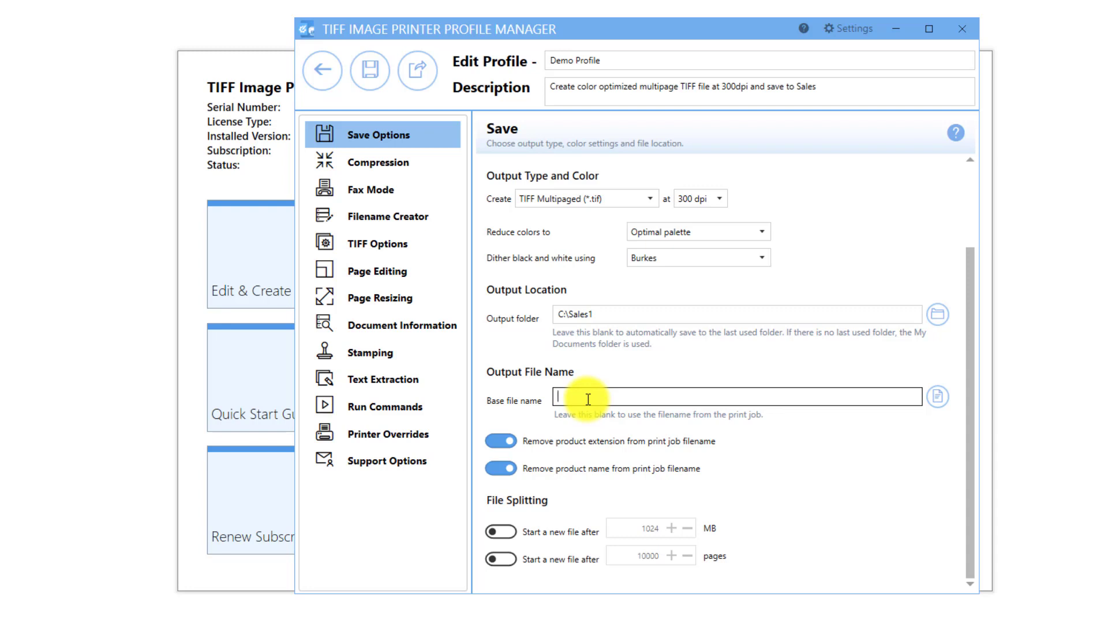
- Save Demo Profile, return to the profile list, and close the Profile Manager
left_click(376, 88)
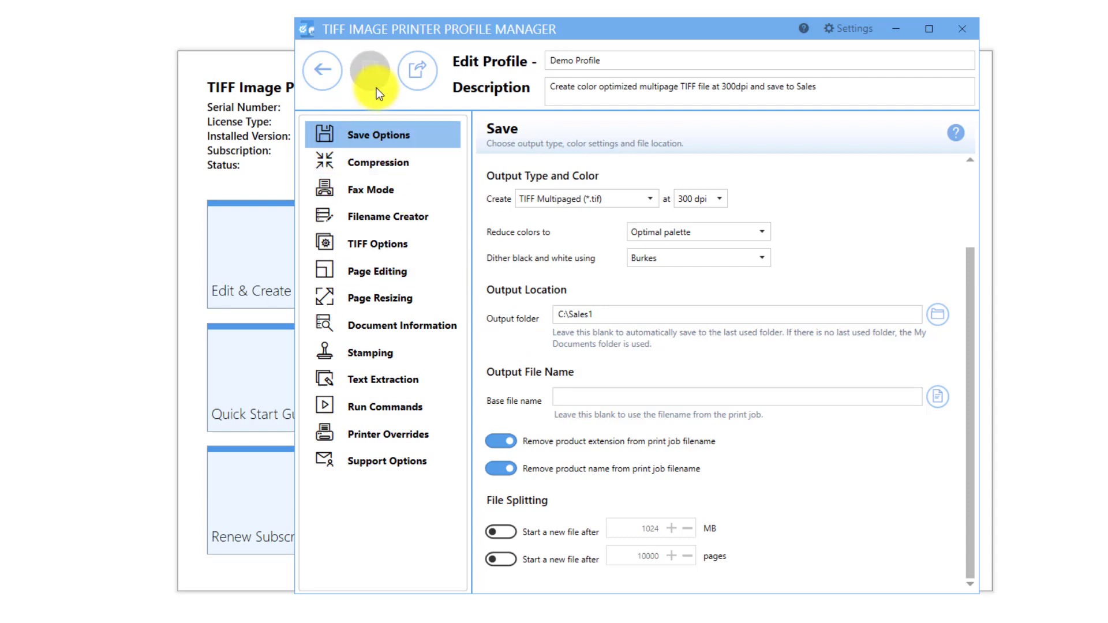
left_click(321, 73)
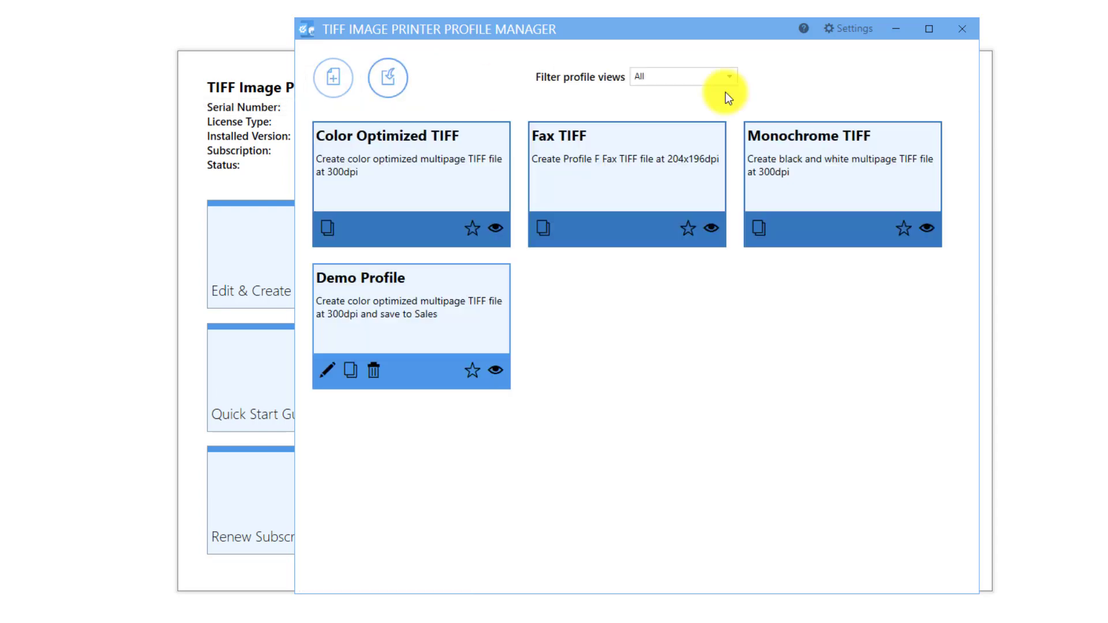
left_click(962, 30)
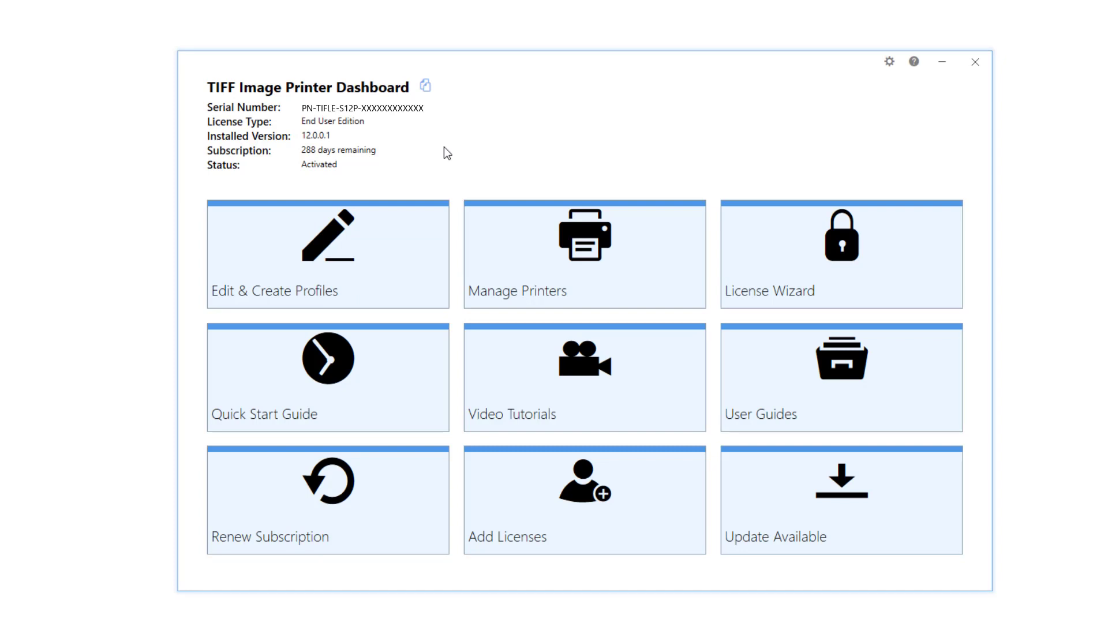
- In Manage Printers, assign Demo Profile to TIFF Image Printer 12, save, and return Home
left_click(585, 255)
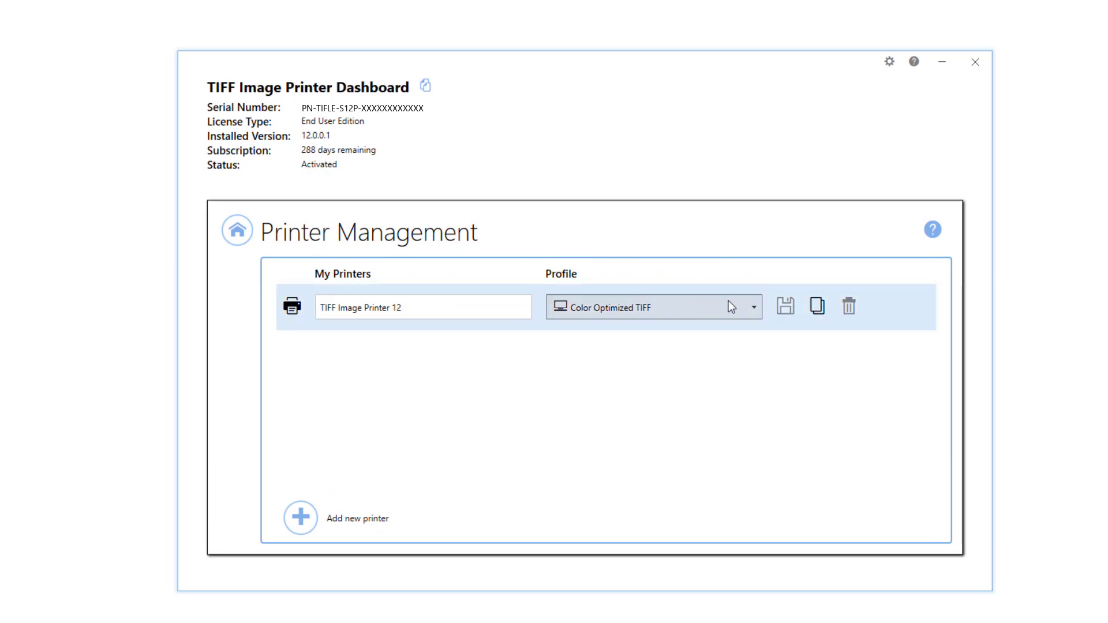
left_click(753, 307)
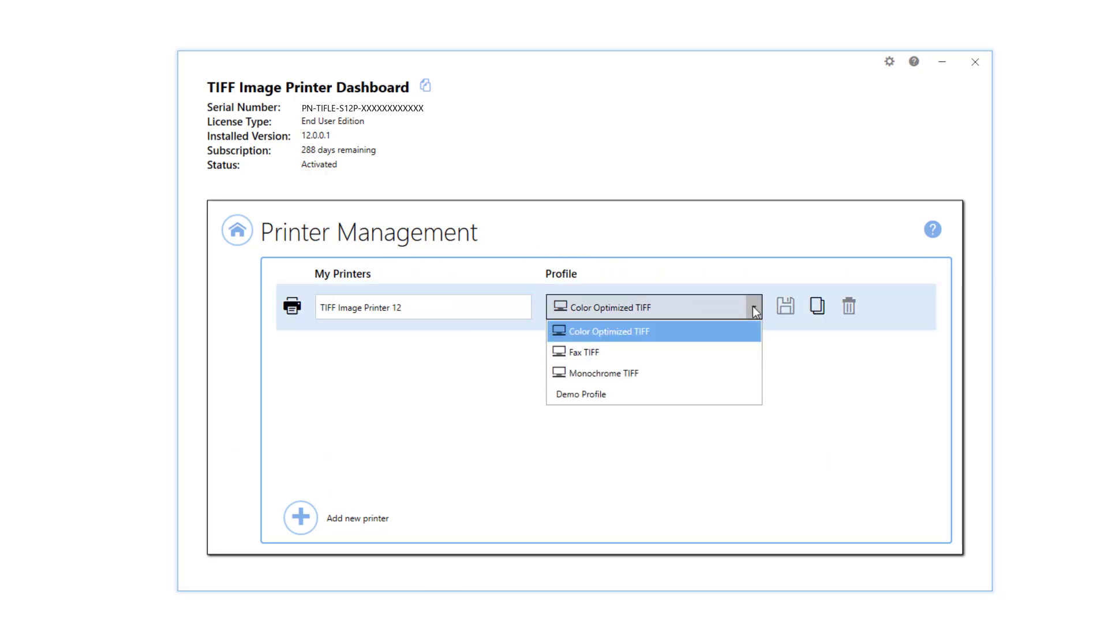
left_click(667, 400)
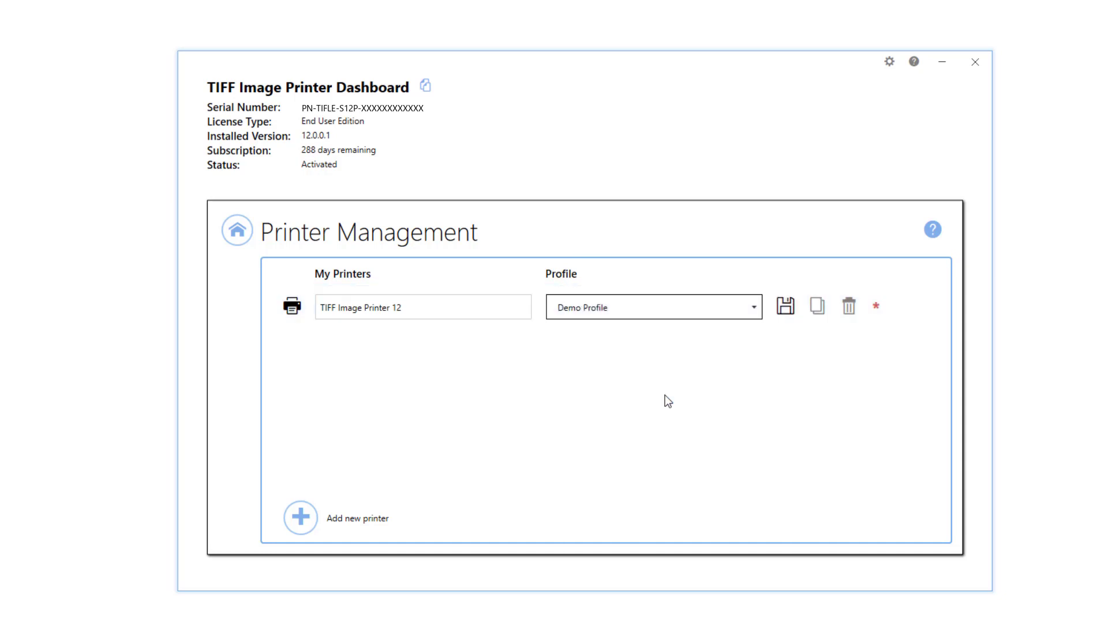
left_click(786, 306)
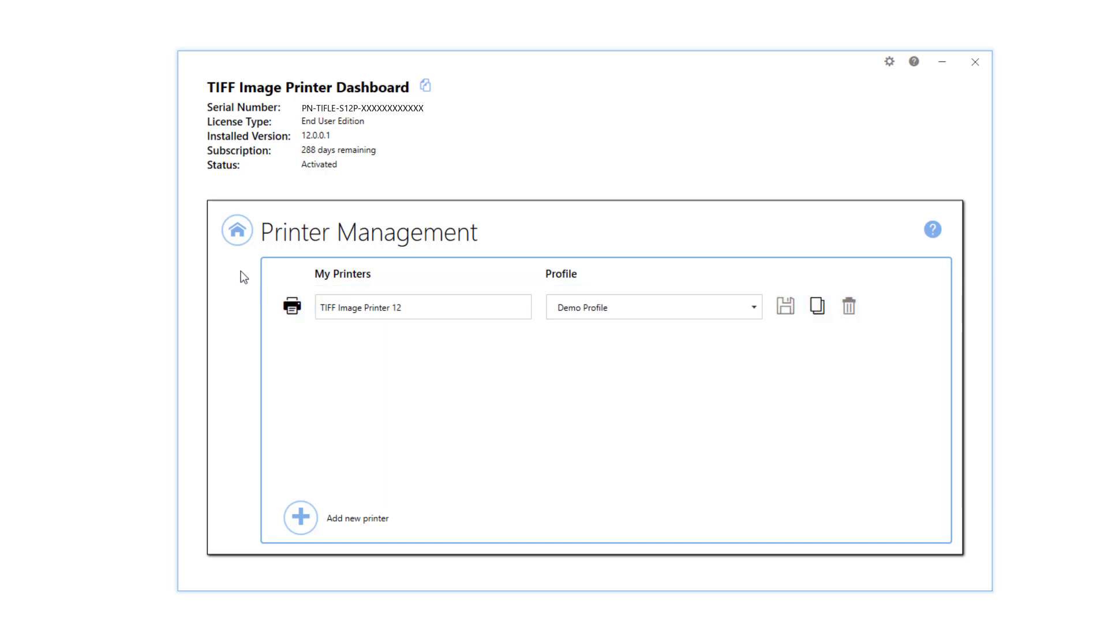
left_click(236, 244)
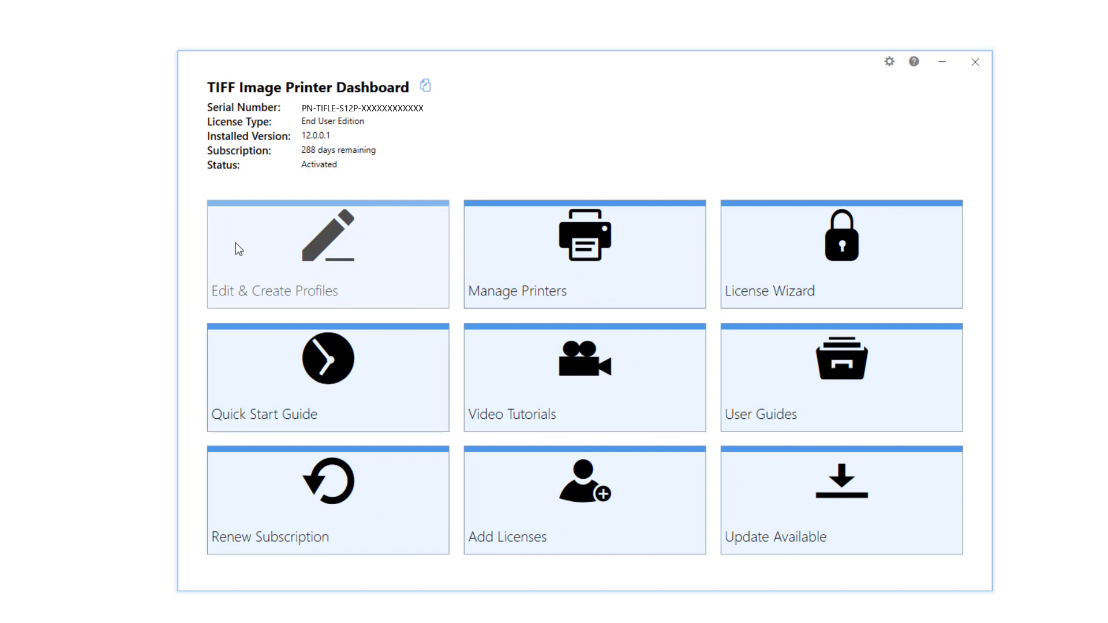